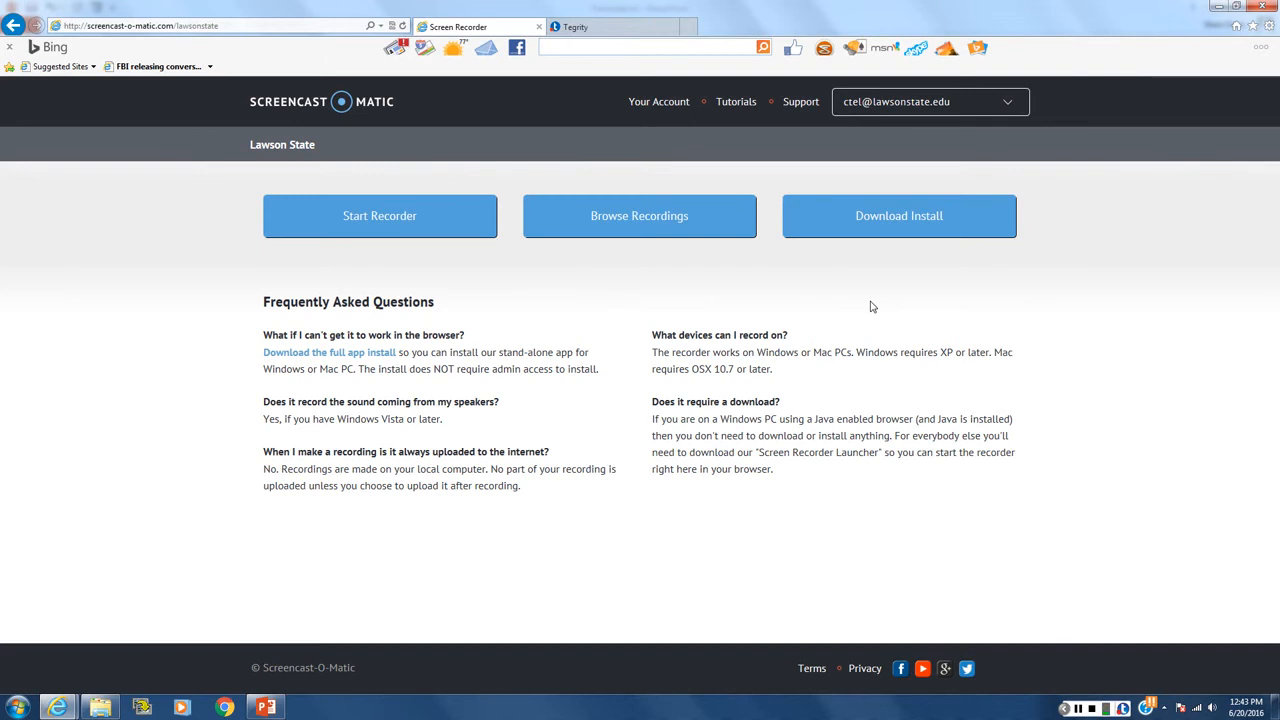
# Step: Download InstallScreencastOMatic-2.0.exe from the Lawson State recorder page, run it, and view the browser's downloads
pyautogui.click(908, 219)
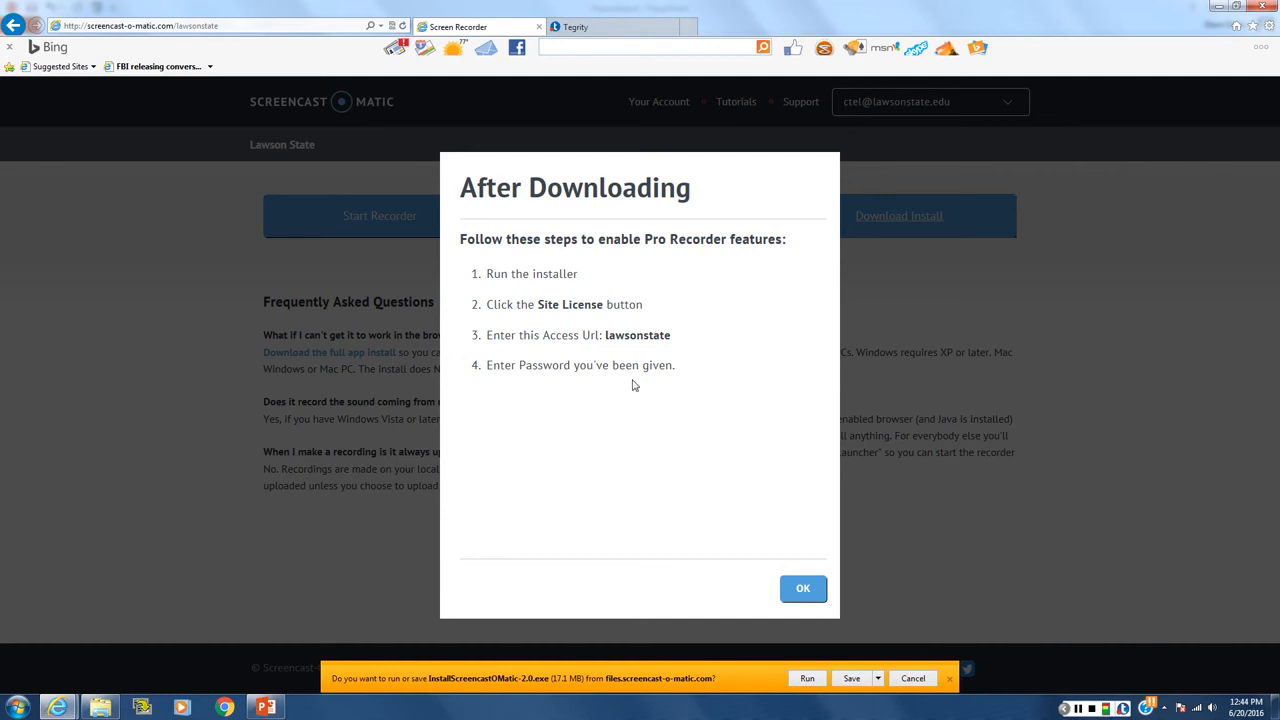
pyautogui.click(804, 591)
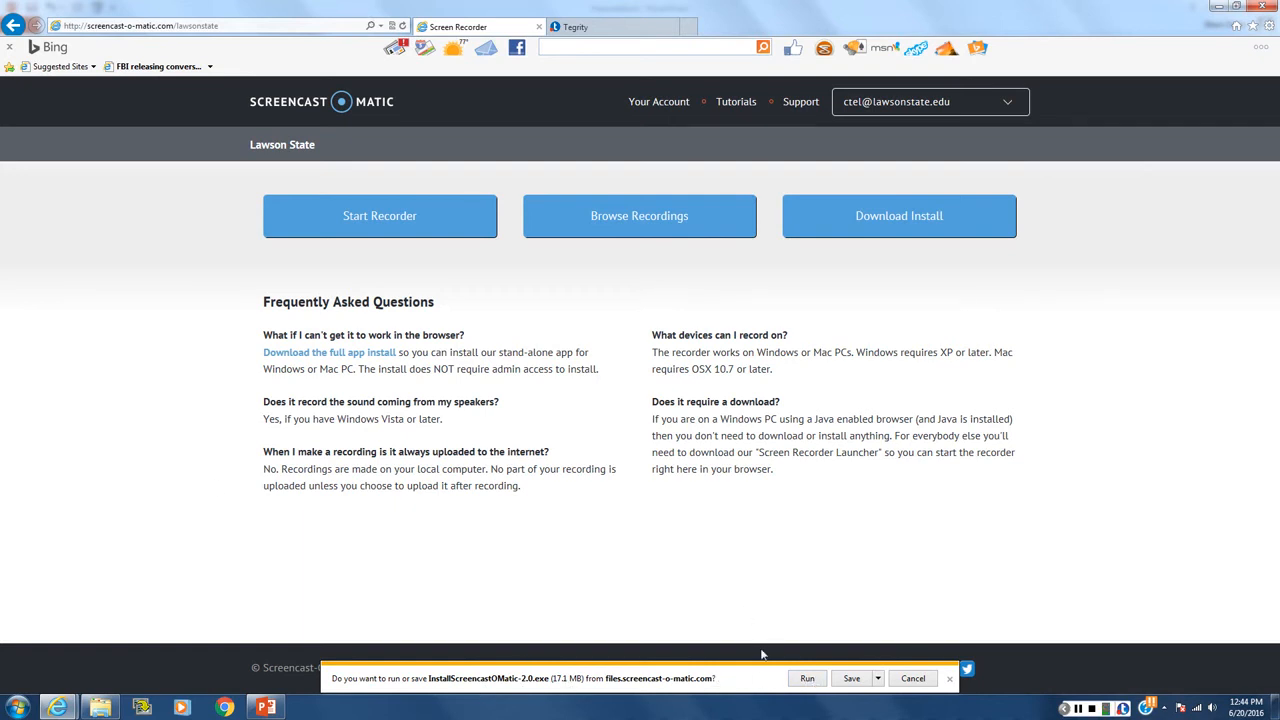
pyautogui.click(807, 678)
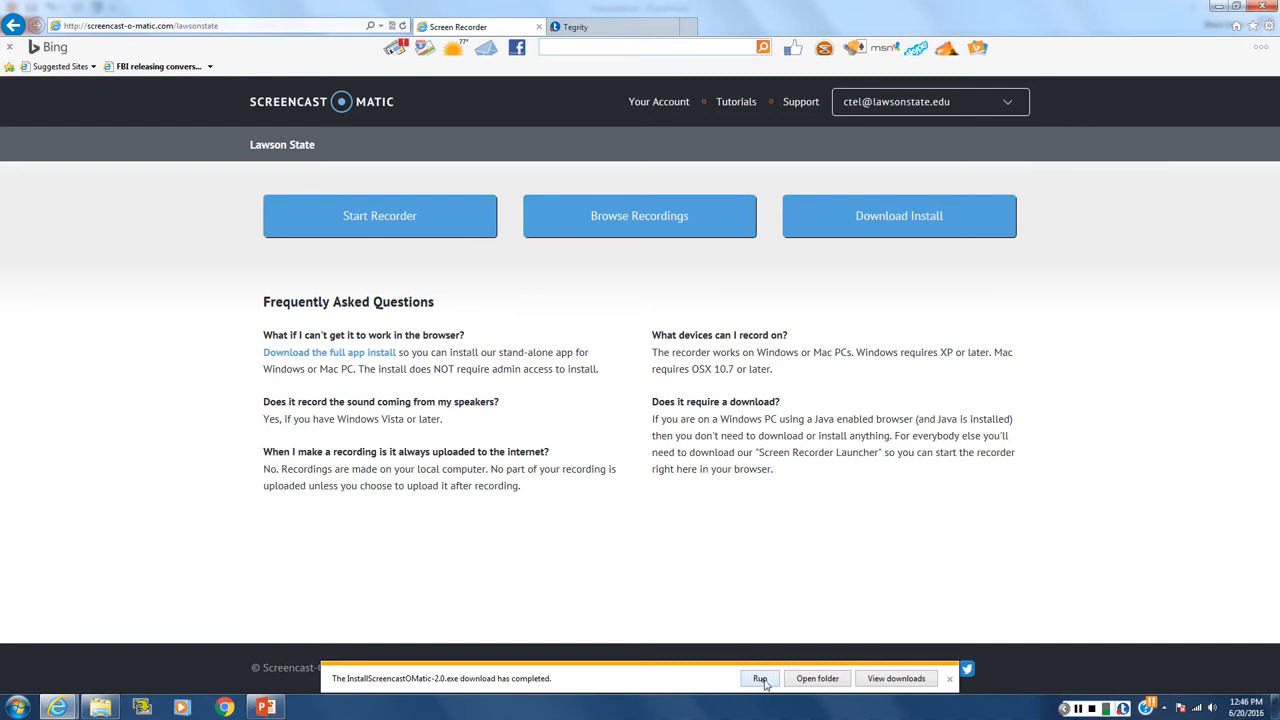
pyautogui.click(888, 679)
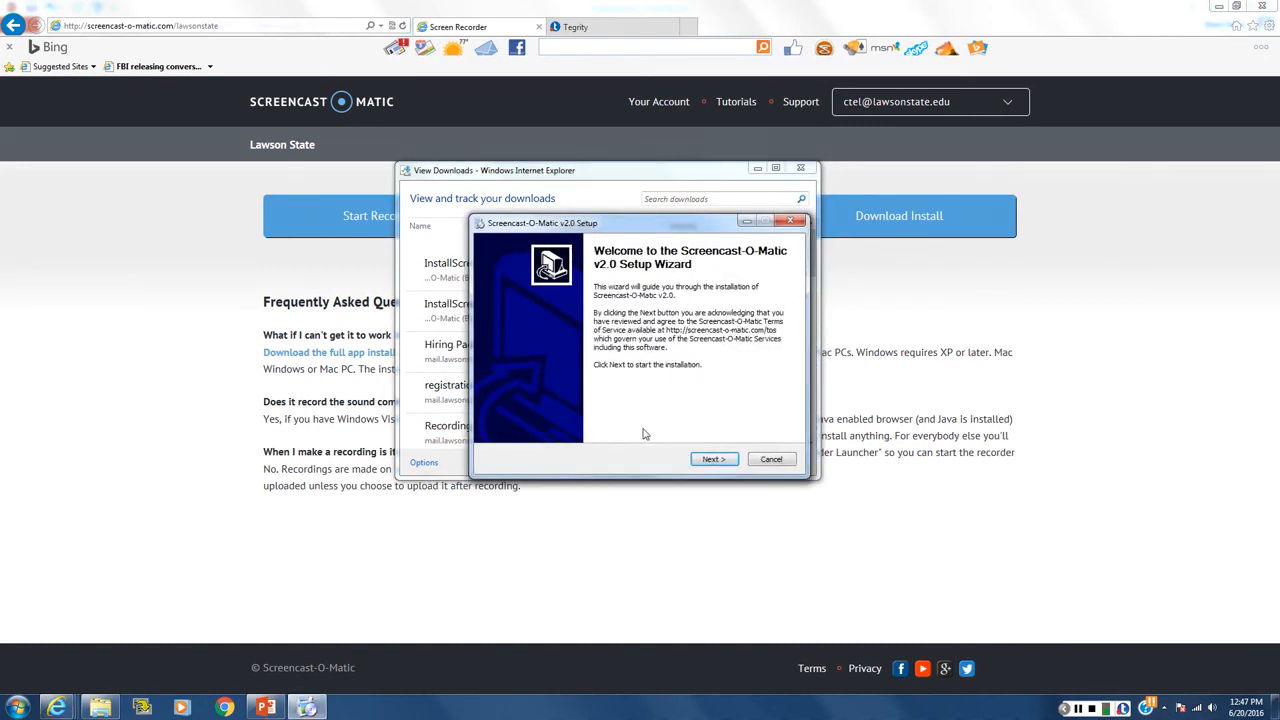
# Step: Install Screencast-O-Matic v2.0 for anyone using this computer, with a desktop shortcut and the start-after-setup option enabled
pyautogui.click(713, 461)
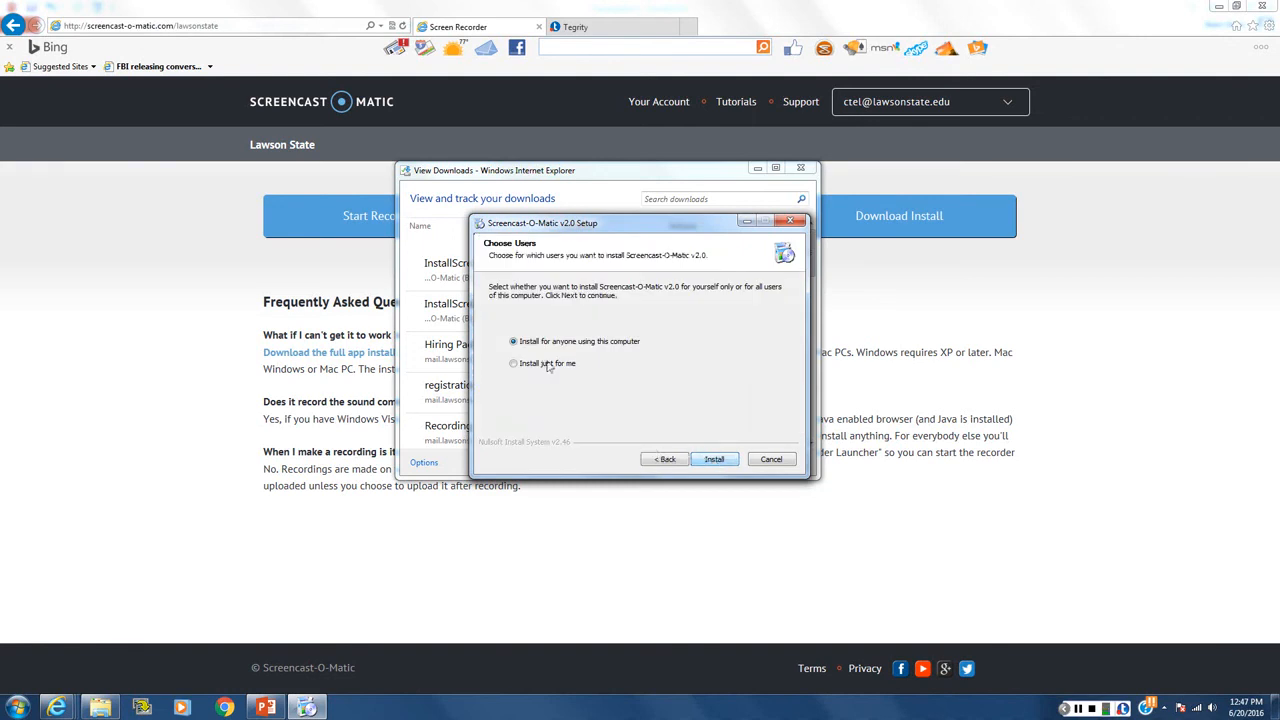
pyautogui.click(713, 460)
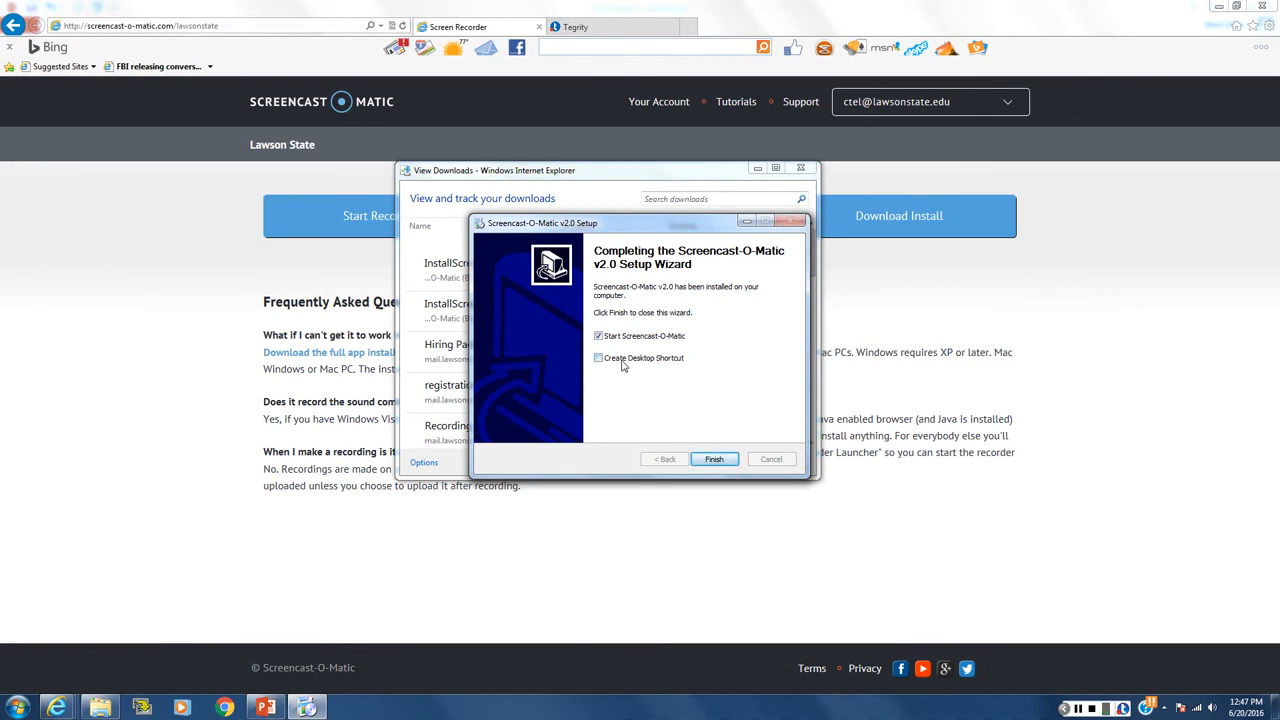
pyautogui.click(599, 358)
pyautogui.click(715, 460)
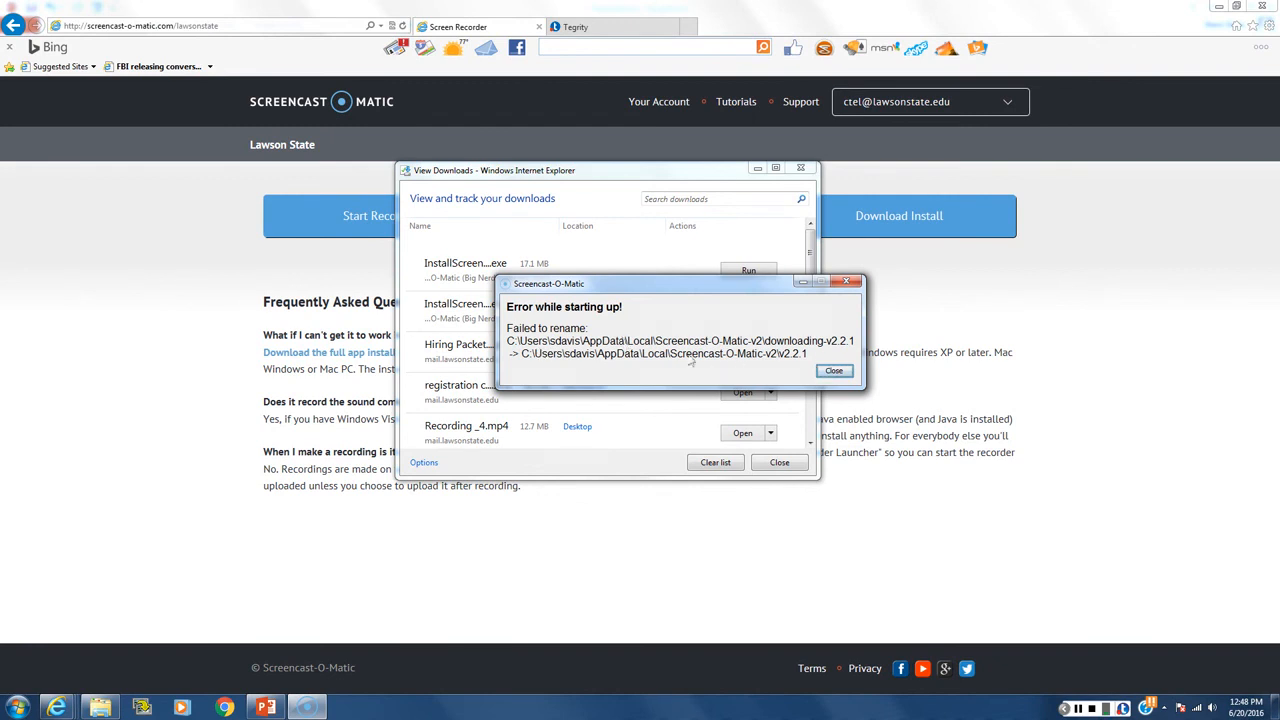
pyautogui.click(834, 371)
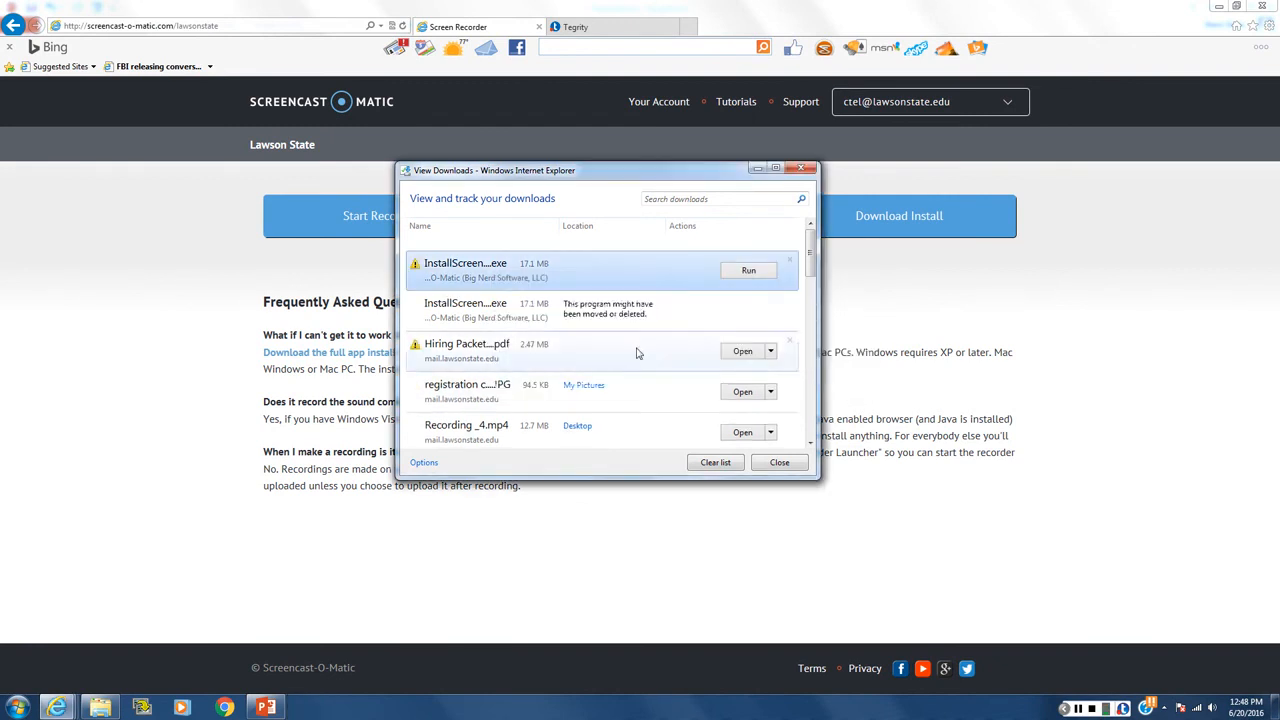
# Step: Close the downloads list and minimize the browser and PowerPoint windows to get to the desktop
pyautogui.click(808, 166)
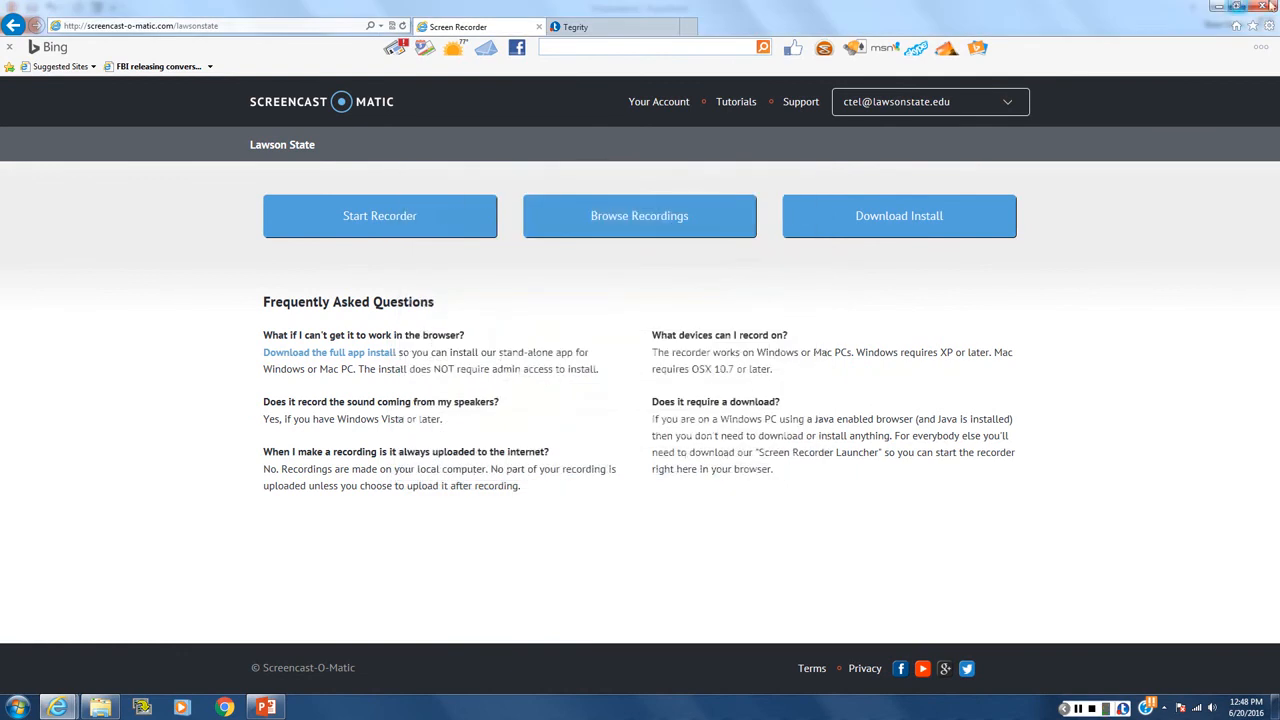
pyautogui.click(1219, 7)
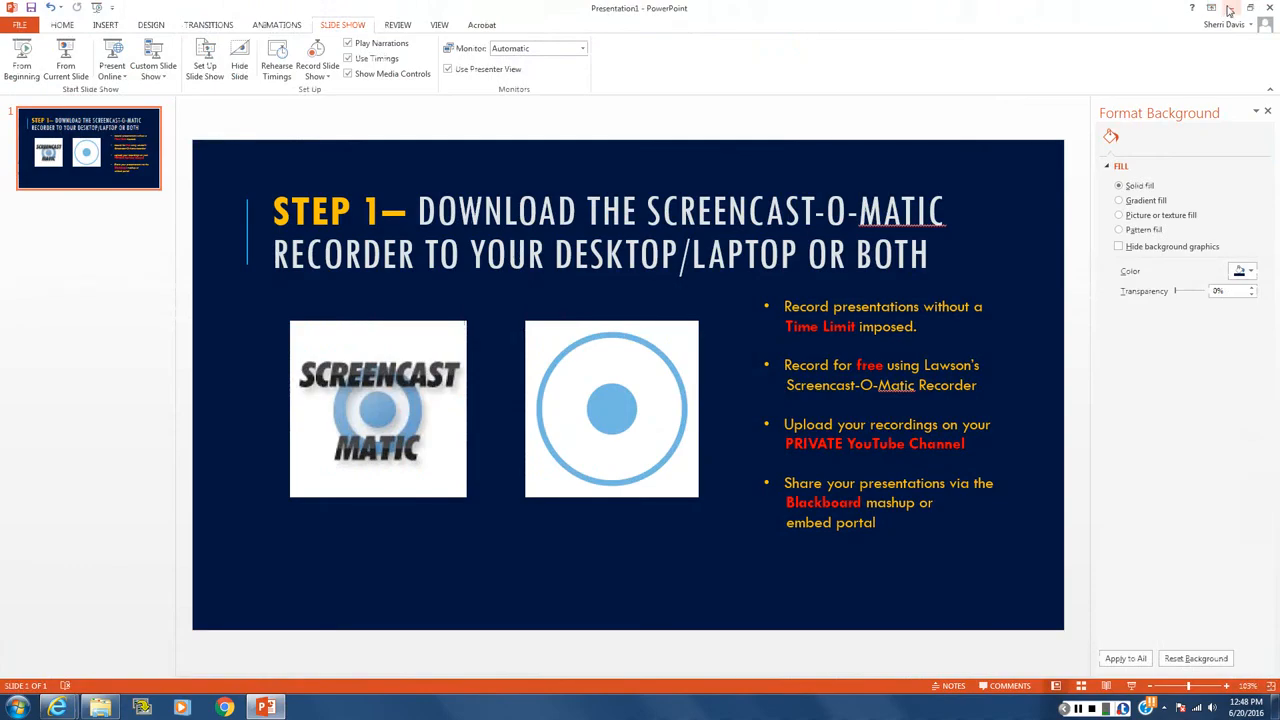
pyautogui.click(1231, 10)
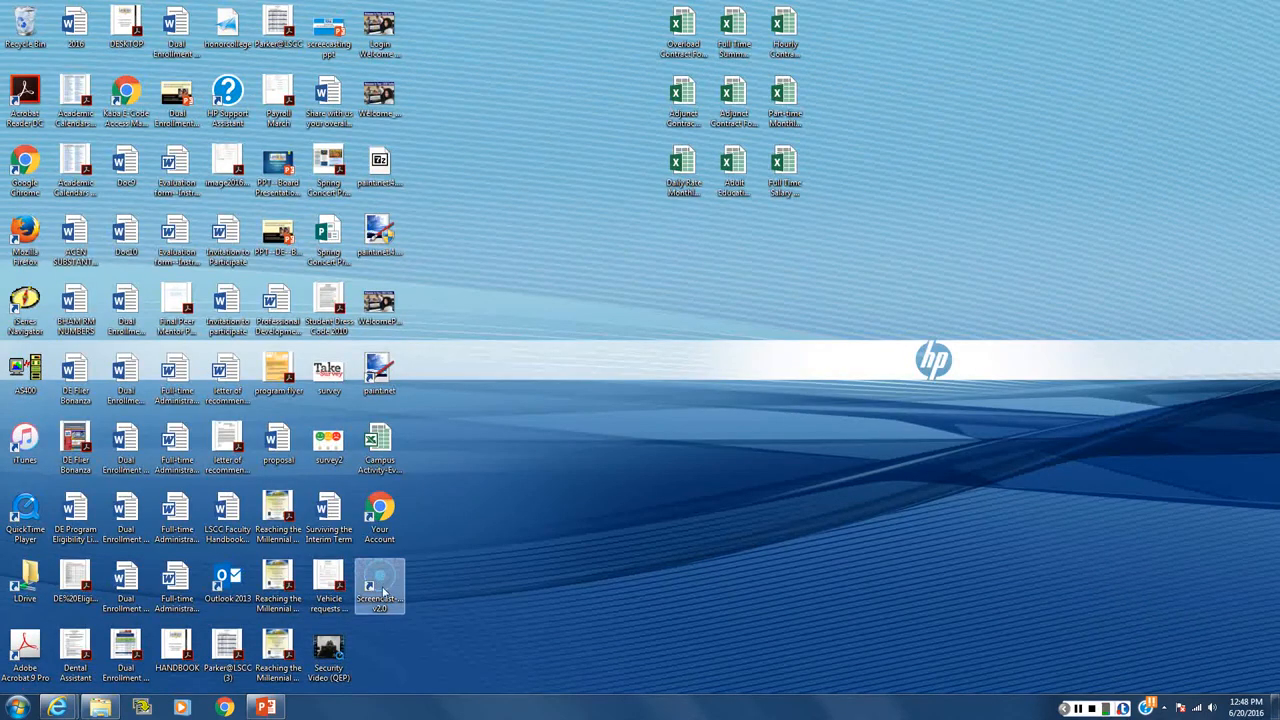
# Step: Launch Screencast-O-Matic from its desktop shortcut, enable Pro Recorder by site license with access URL lawsonstate and the password, and close the recorder
pyautogui.click(381, 580)
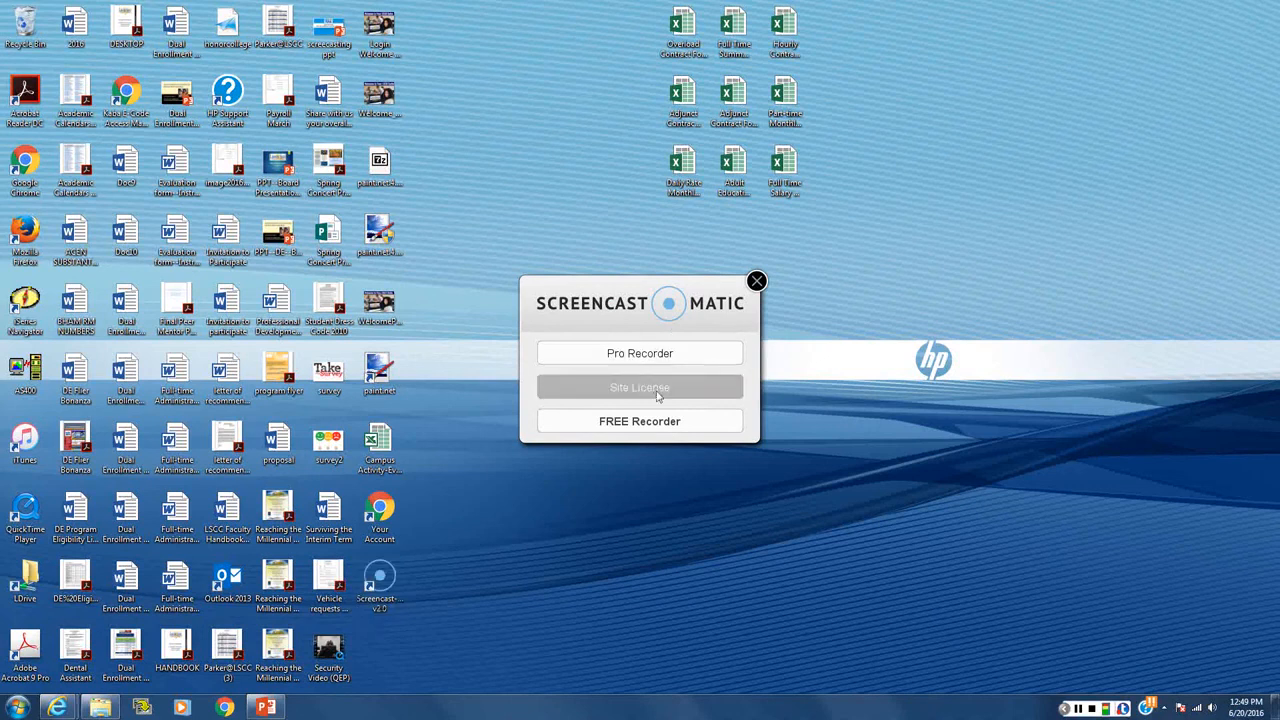
pyautogui.click(623, 388)
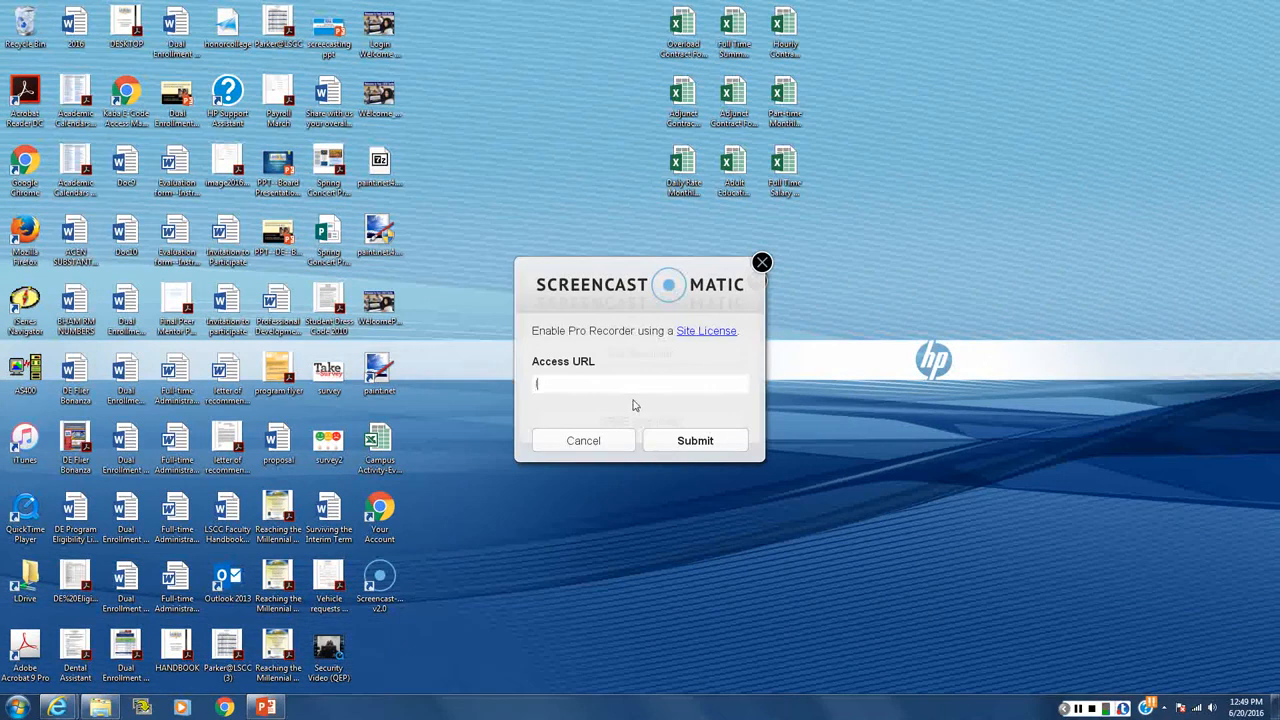
pyautogui.write('lawsonstate')
pyautogui.click(696, 440)
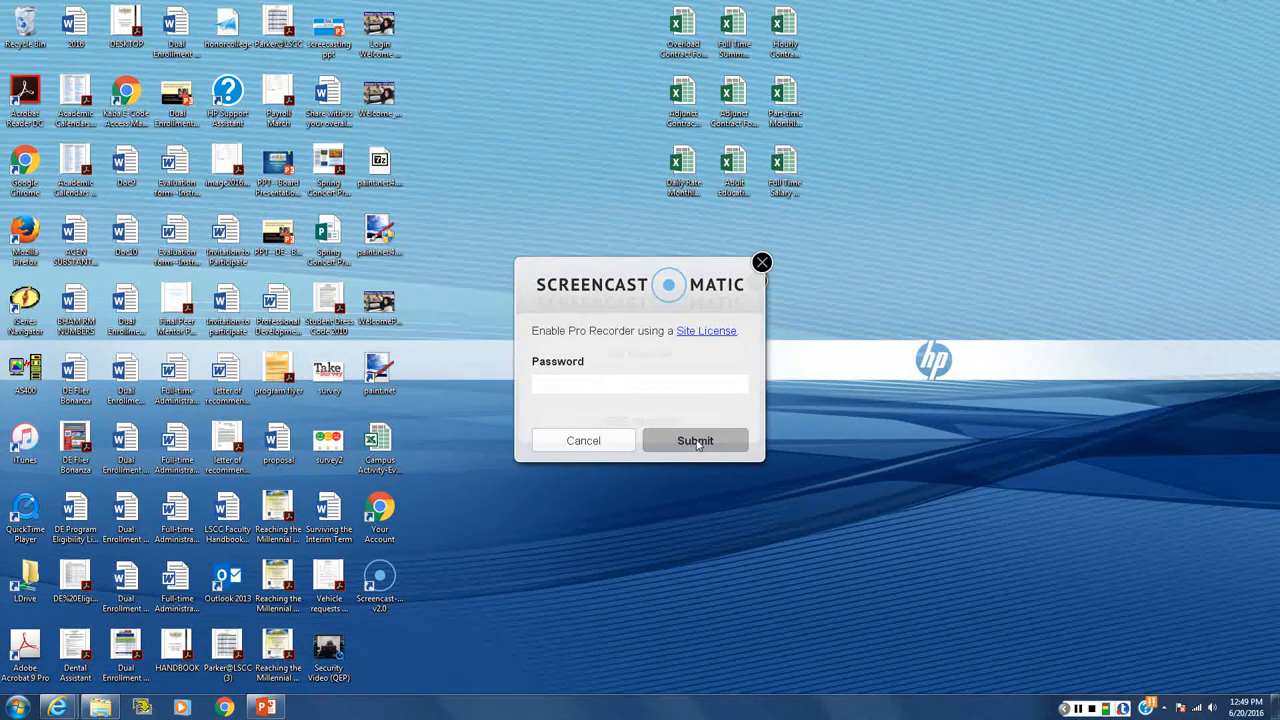
pyautogui.write('••••••••••')
pyautogui.click(697, 444)
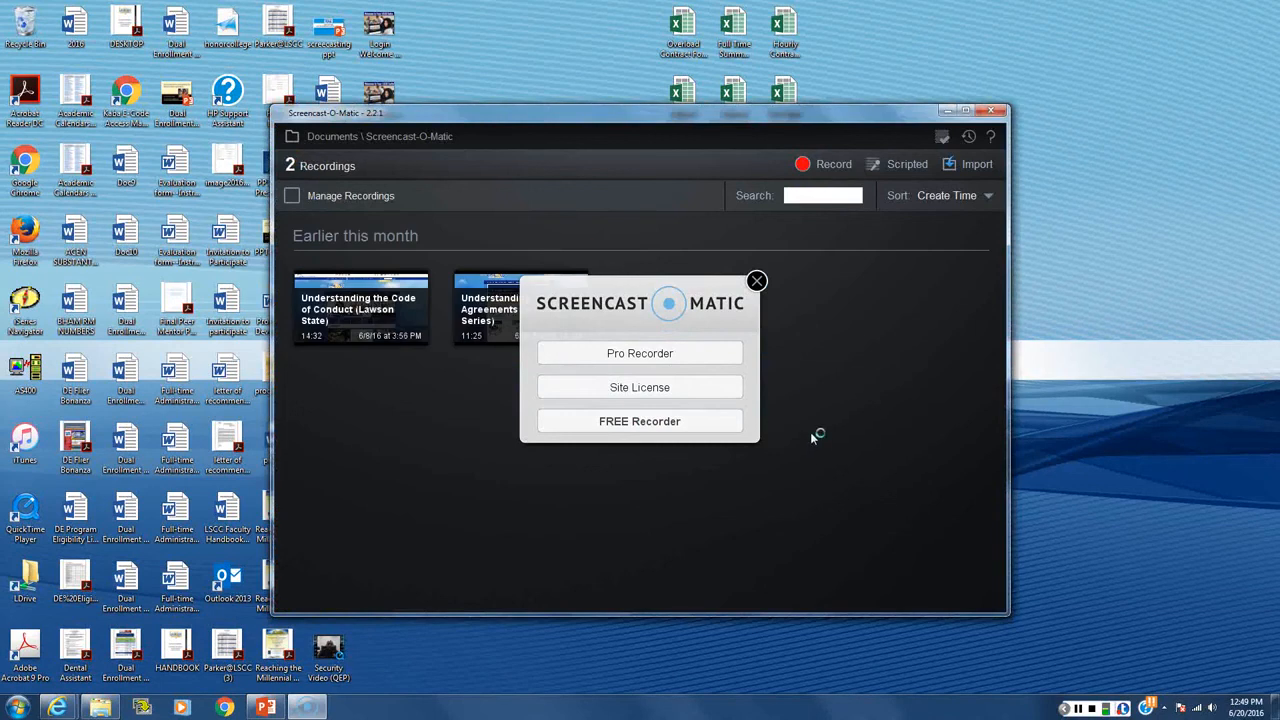
pyautogui.click(757, 281)
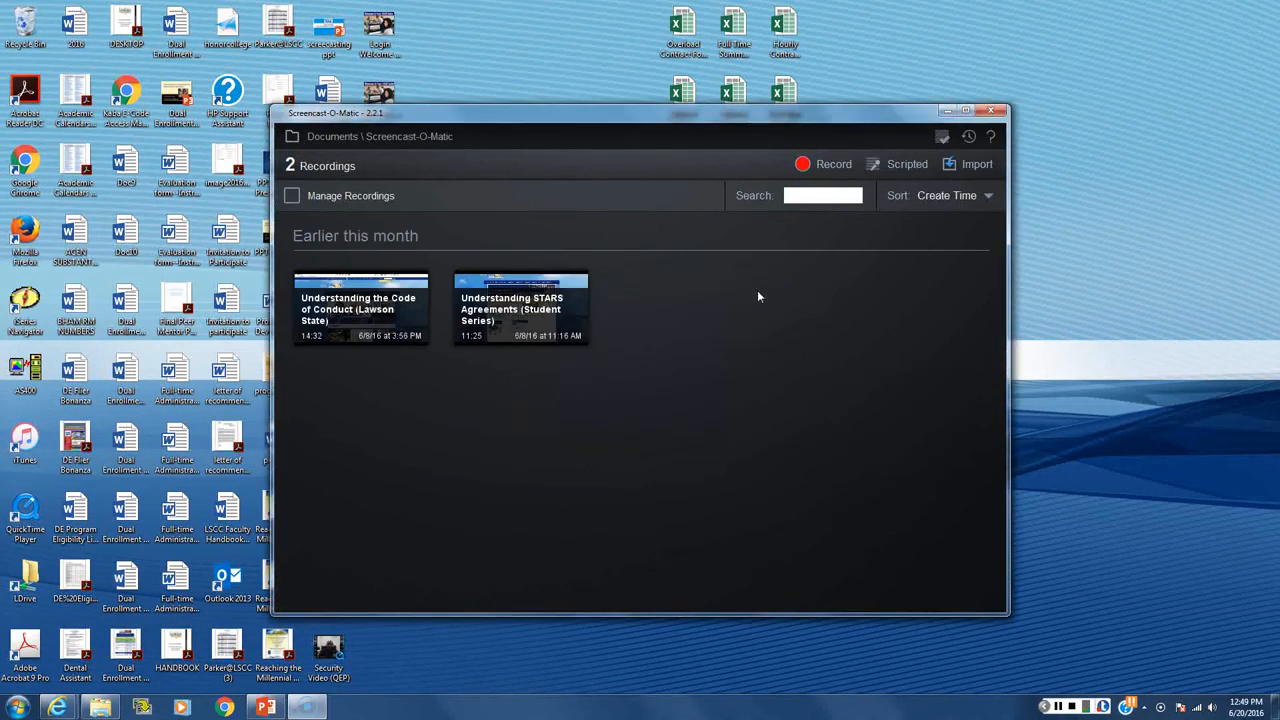
pyautogui.click(993, 111)
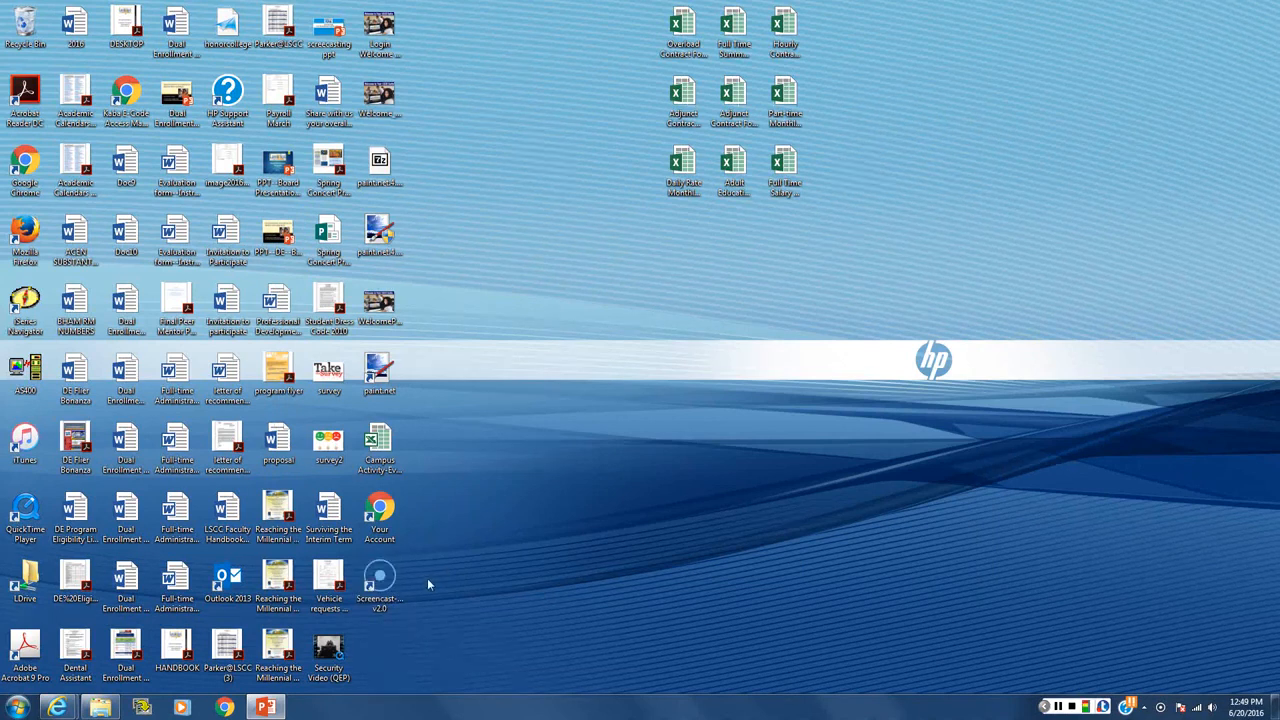
# Step: Pin Screencast-O-Matic from the Screencast-O-Matic v2.0 program folder to the taskbar
pyautogui.click(16, 708)
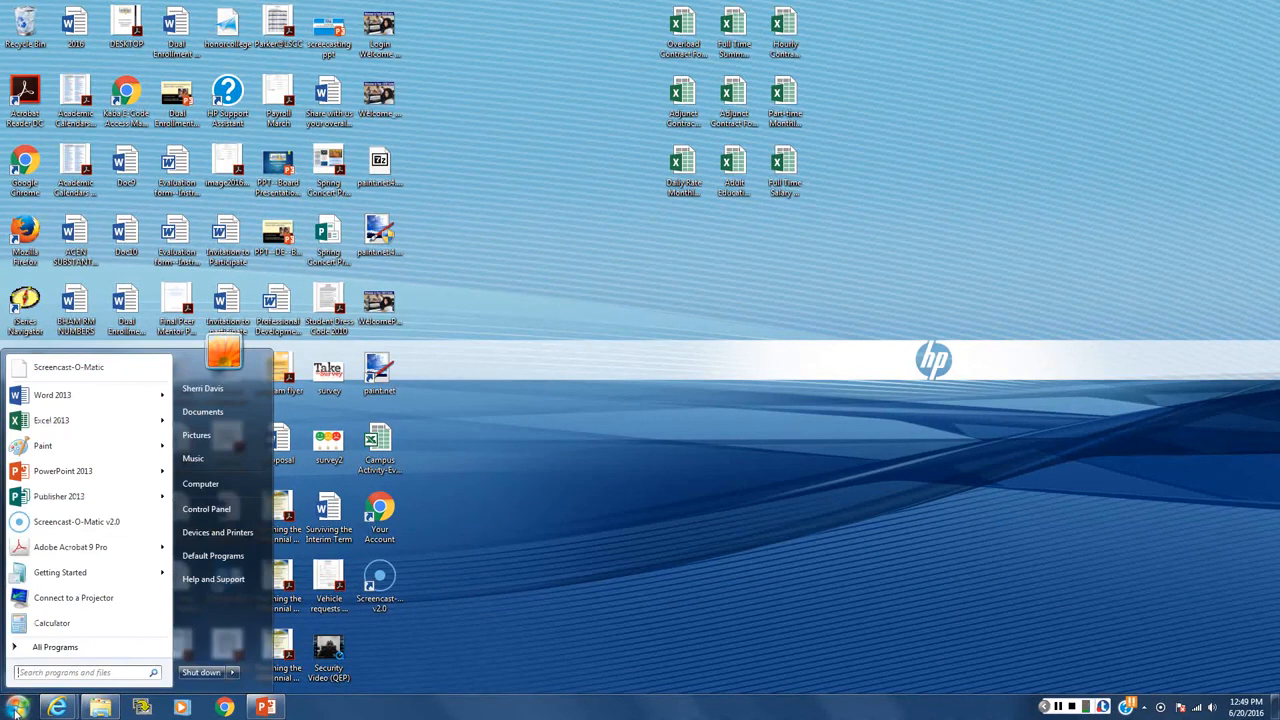
pyautogui.click(16, 647)
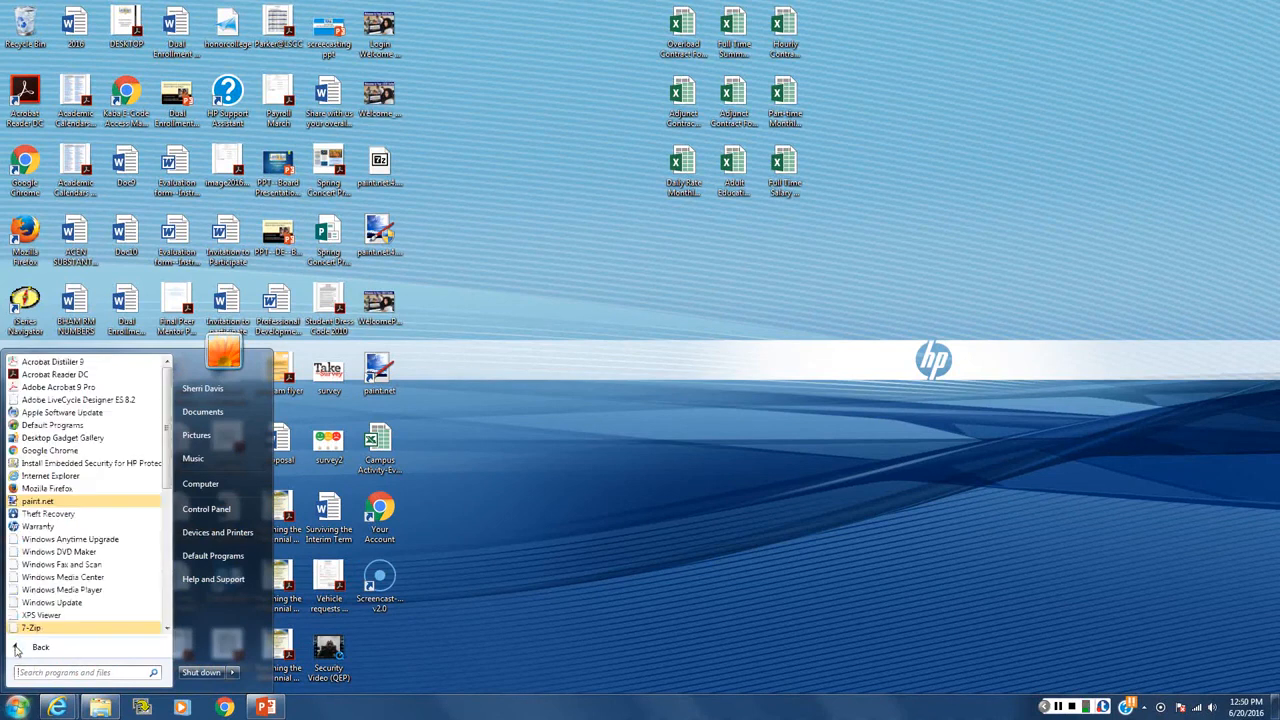
pyautogui.moveTo(165, 448); pyautogui.dragTo(157, 614)
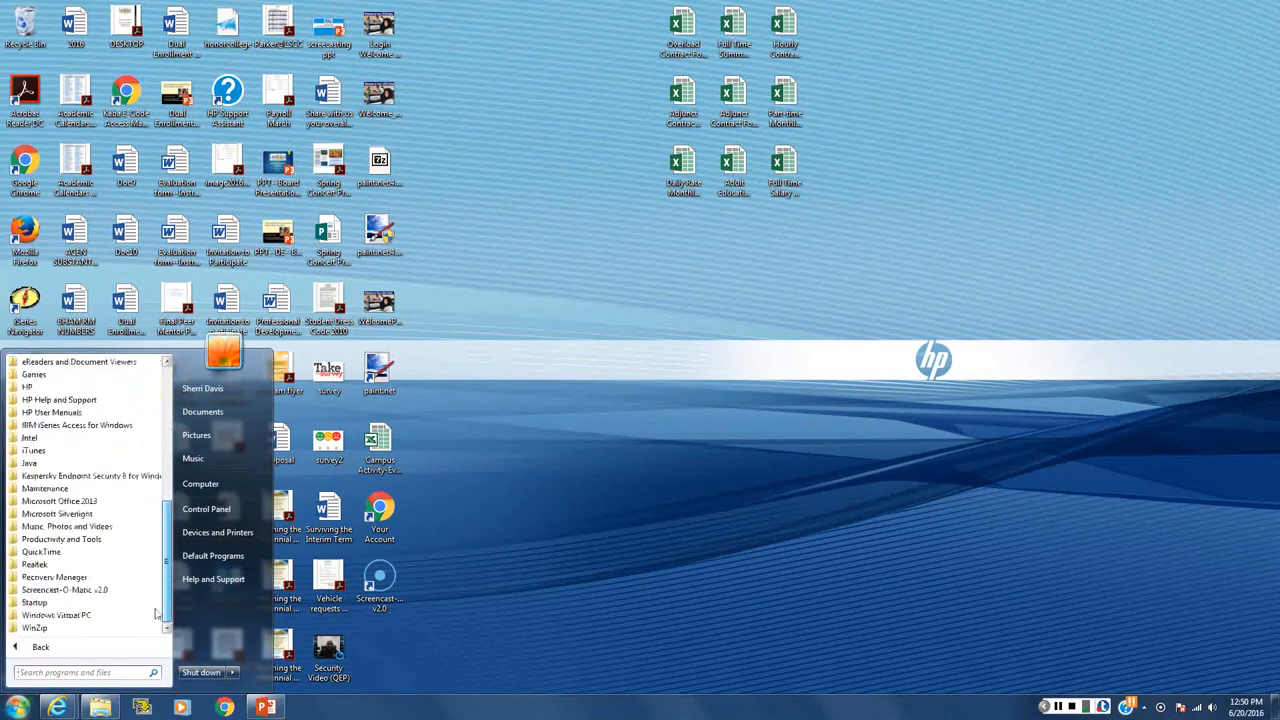
pyautogui.click(20, 590)
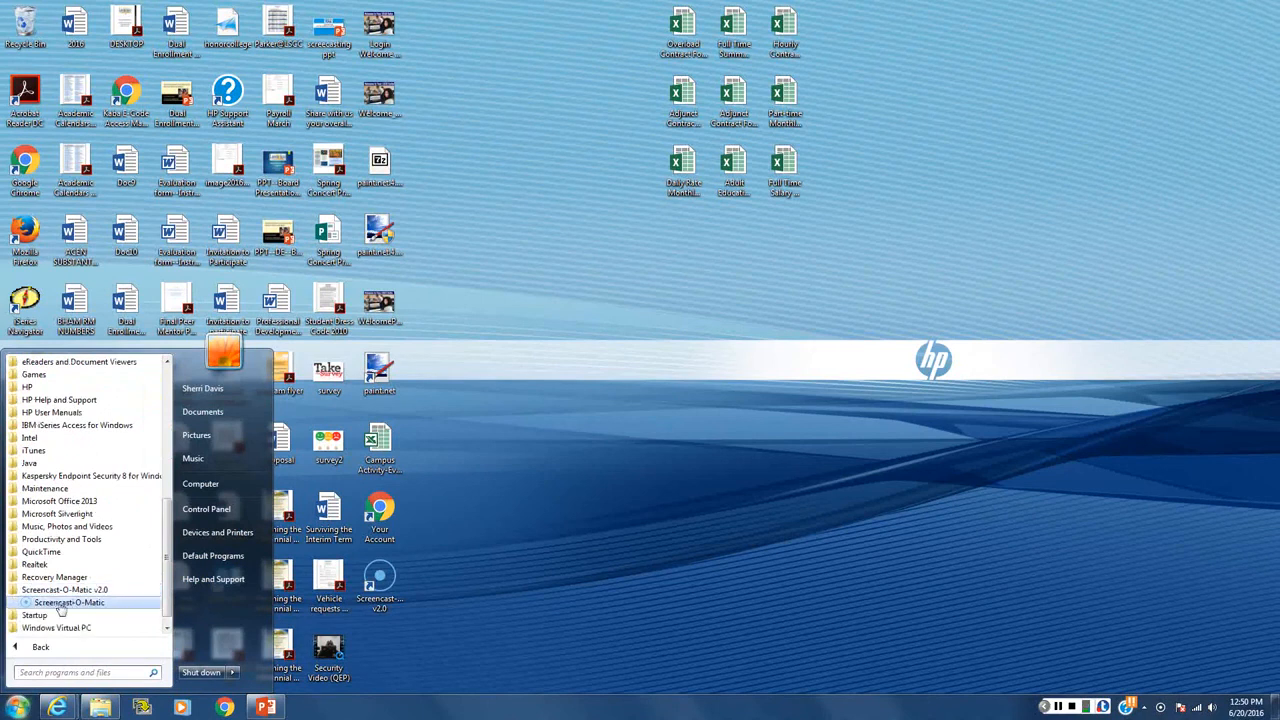
pyautogui.rightClick(62, 605)
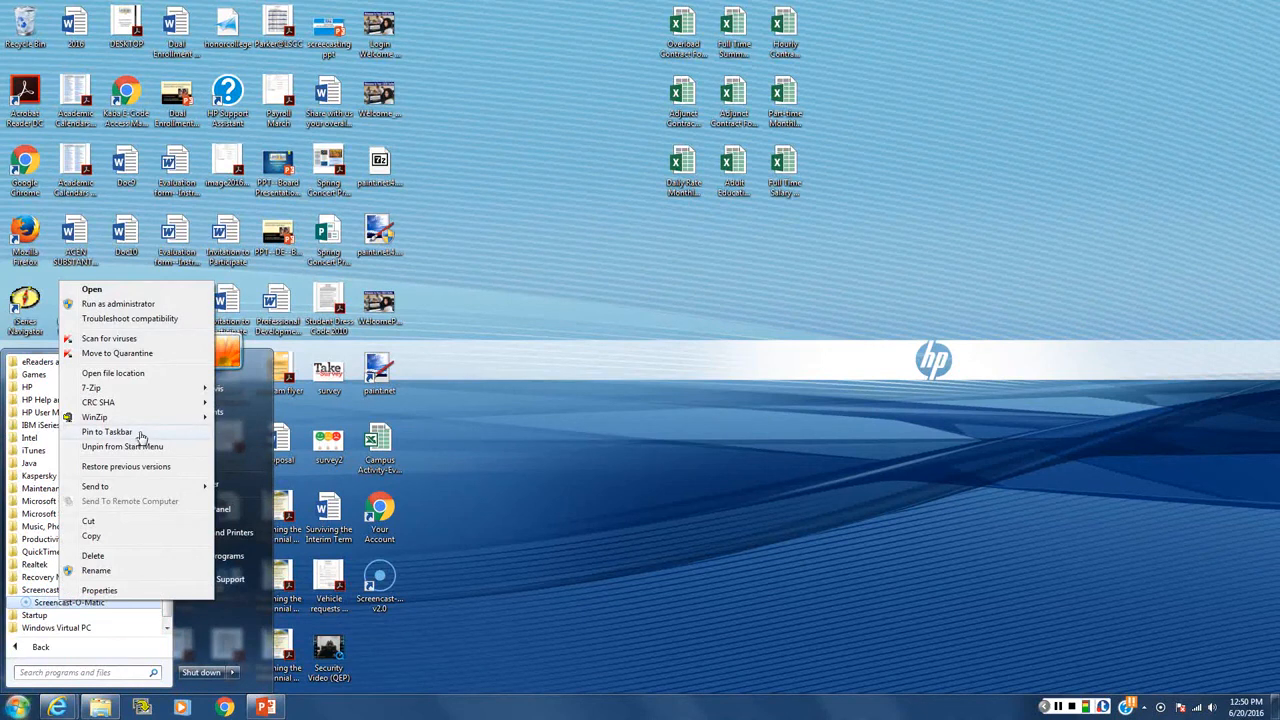
pyautogui.click(141, 434)
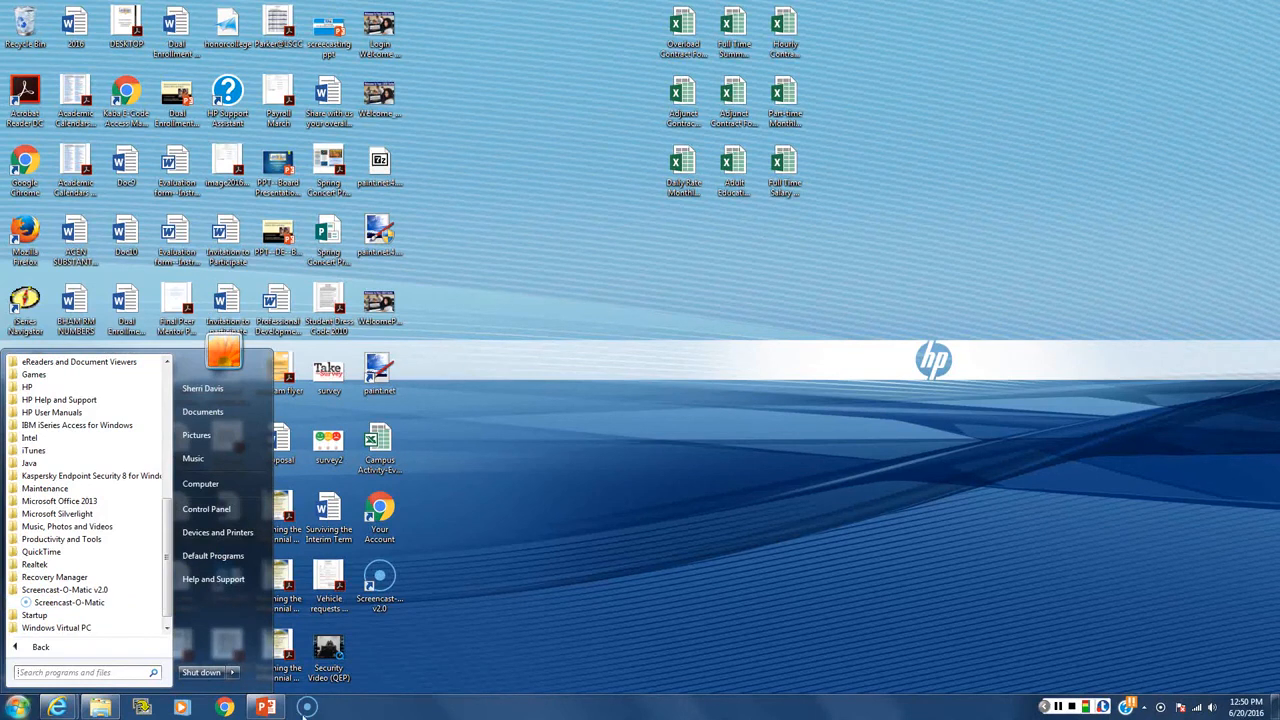
pyautogui.click(402, 661)
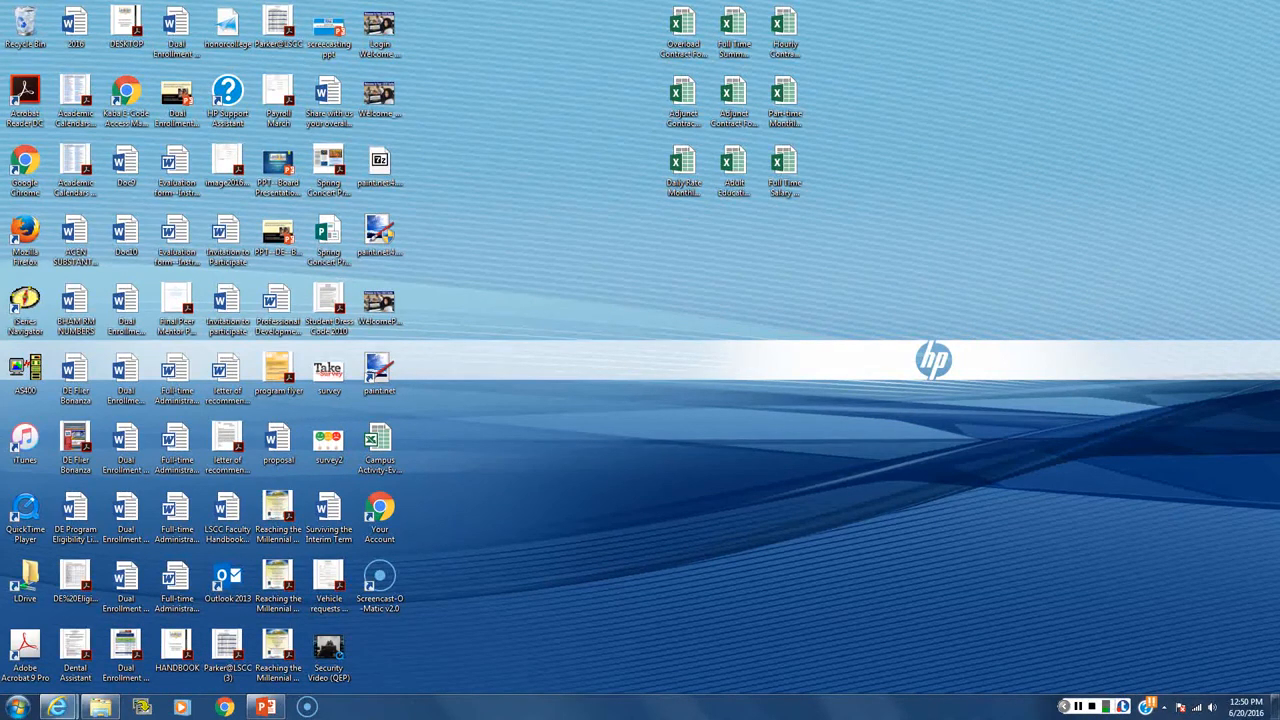
# Step: Unpin Screencast-O-Matic from the Start menu
pyautogui.click(17, 707)
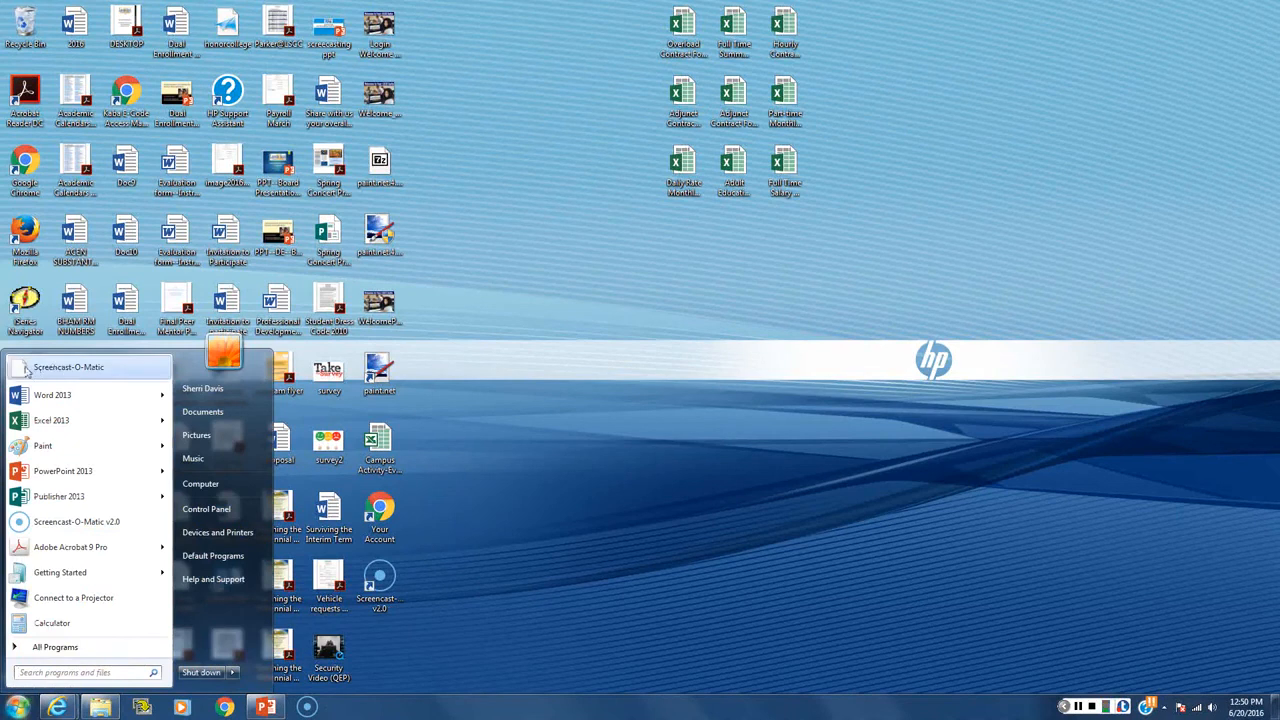
pyautogui.click(54, 647)
pyautogui.rightClick(32, 603)
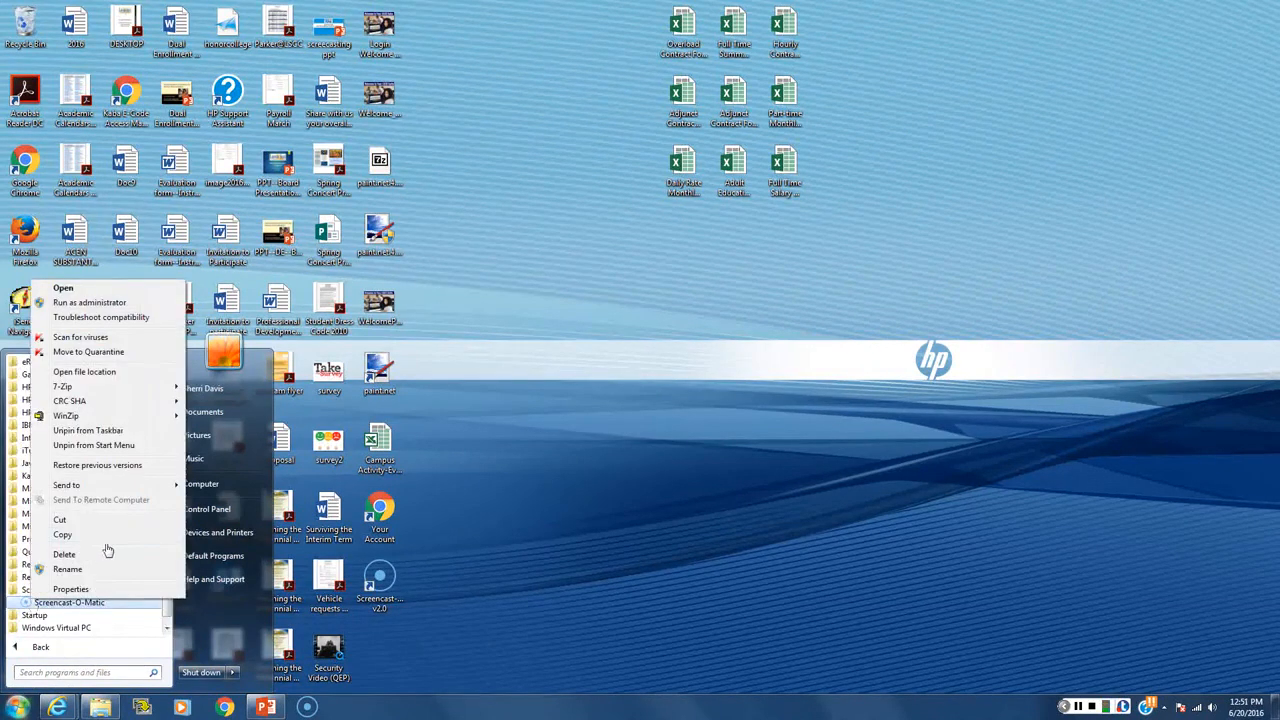
pyautogui.click(129, 445)
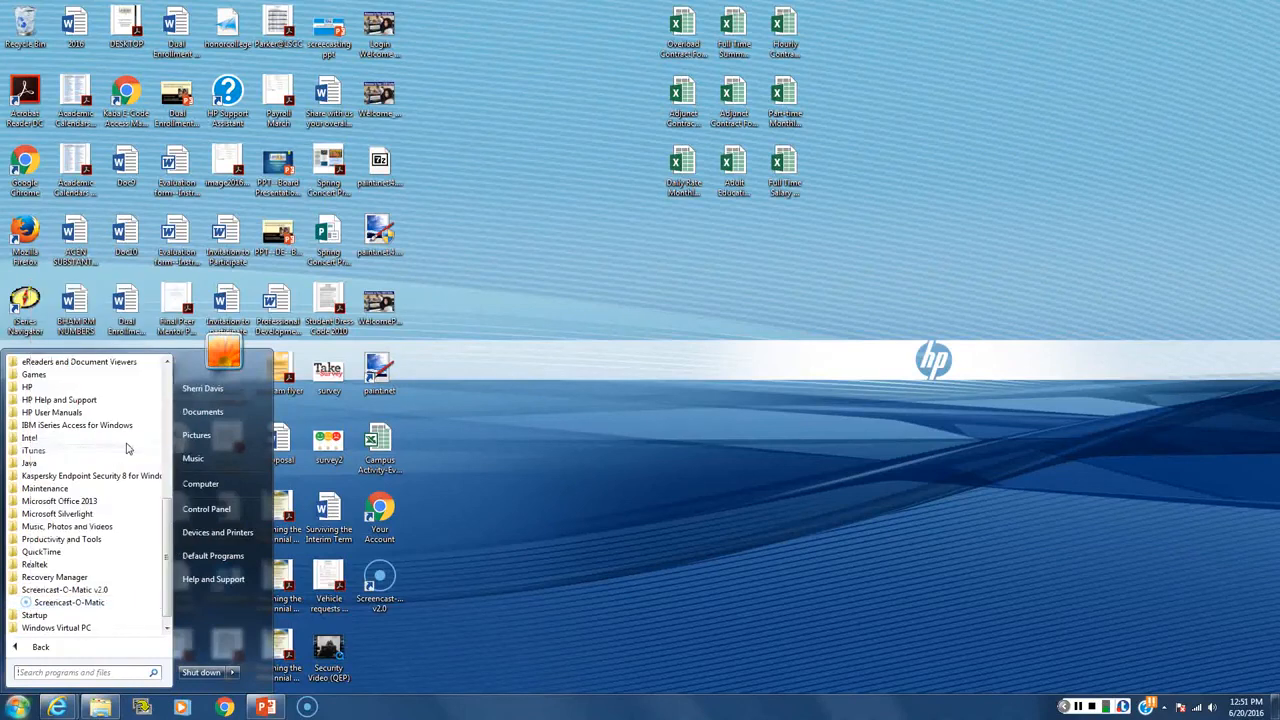
# Step: Pin Screencast-O-Matic to the Start menu again and check its pinned entry
pyautogui.rightClick(29, 606)
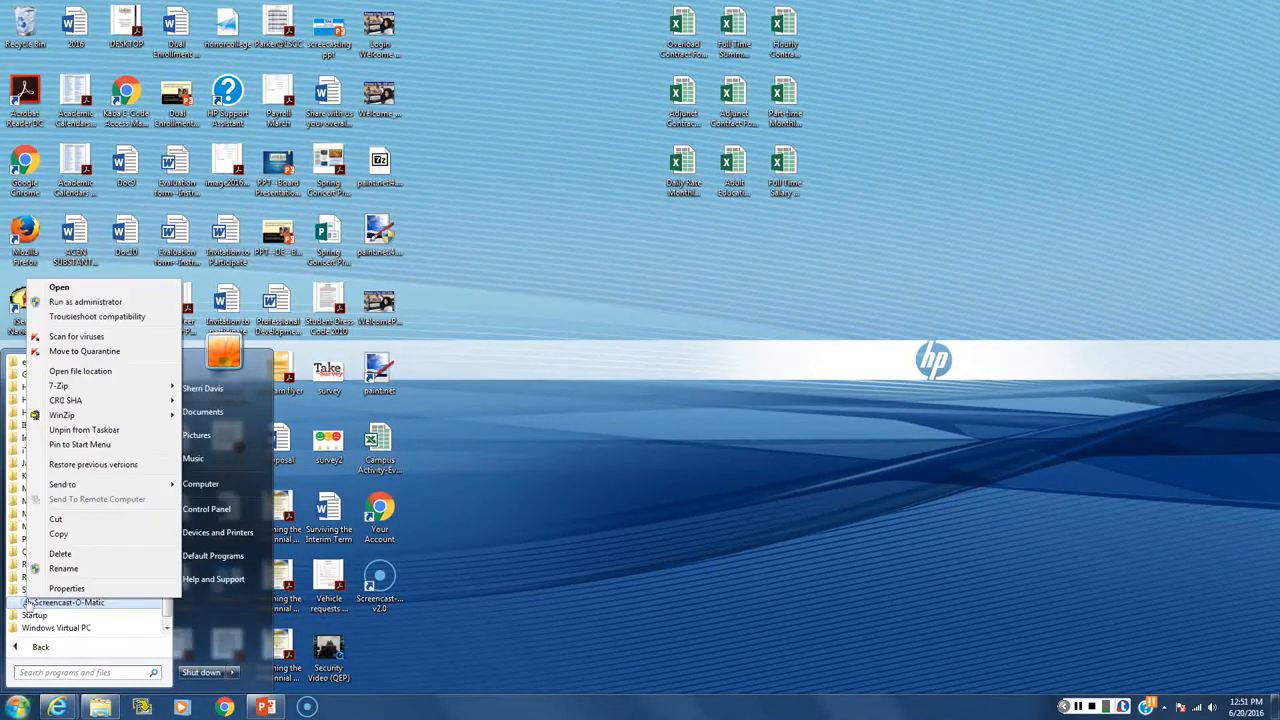
pyautogui.click(100, 446)
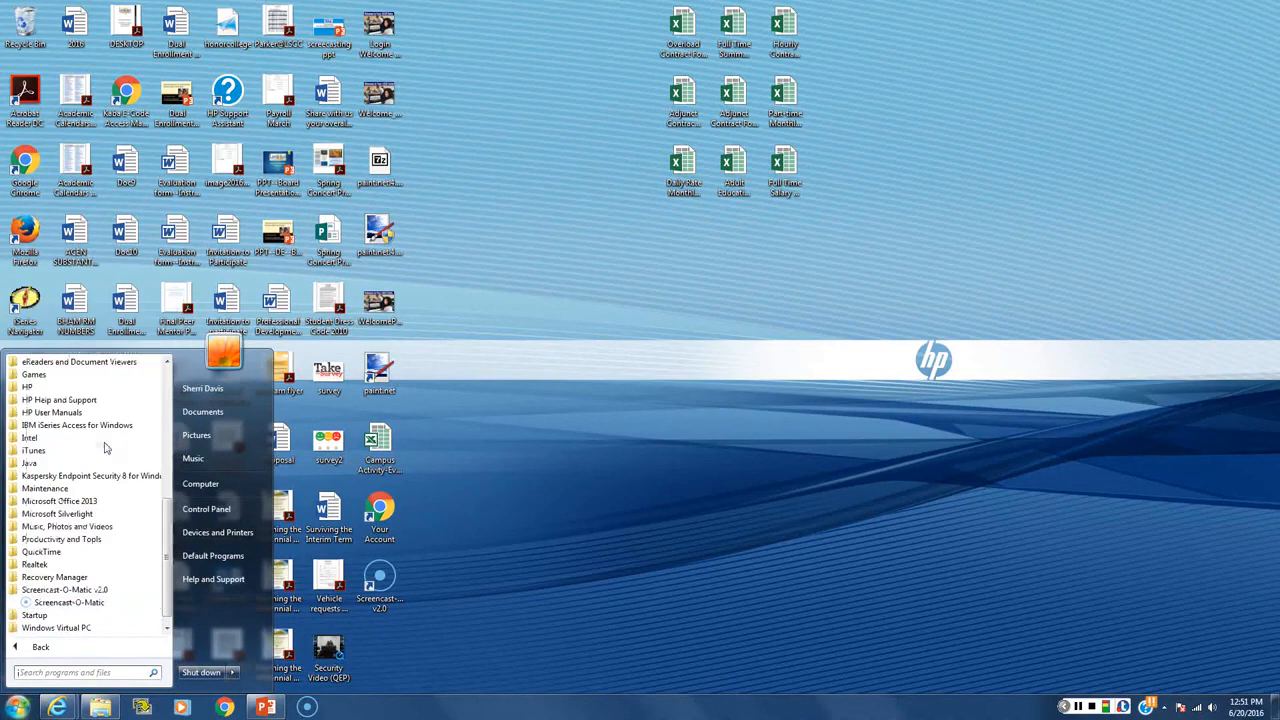
pyautogui.scroll(2, 163, 510)
pyautogui.scroll(6, 163, 505)
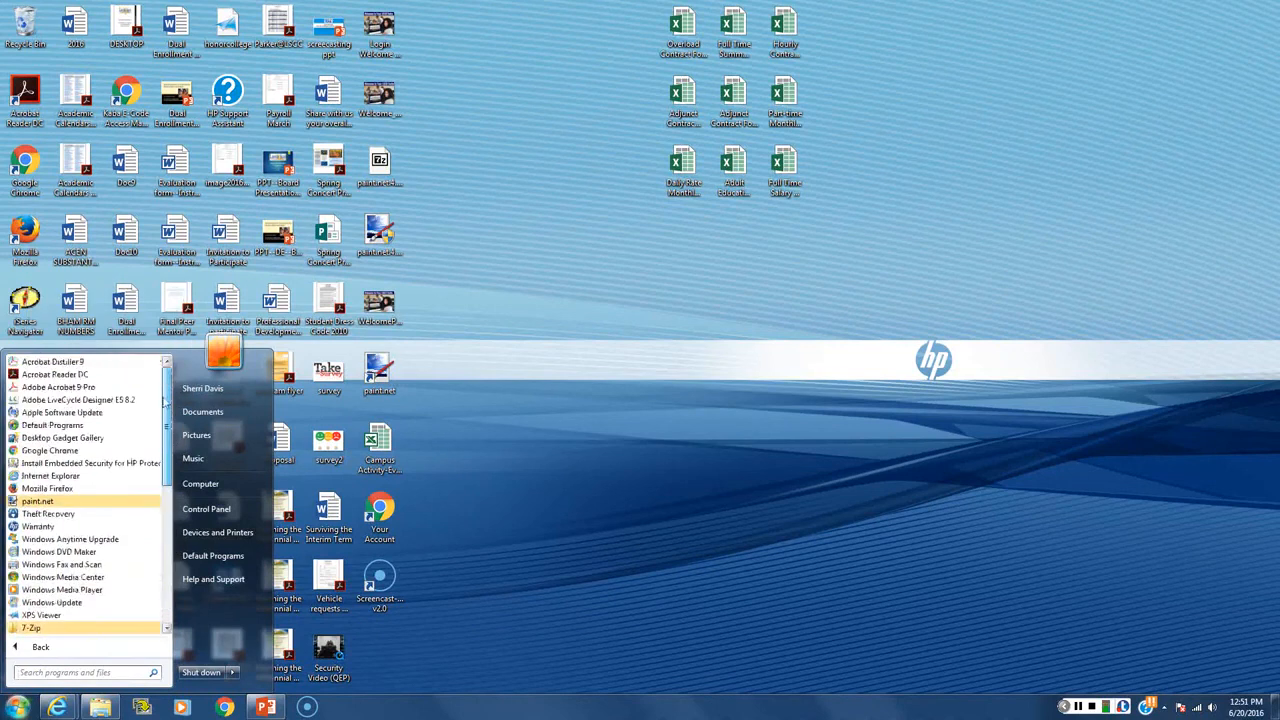
pyautogui.click(577, 450)
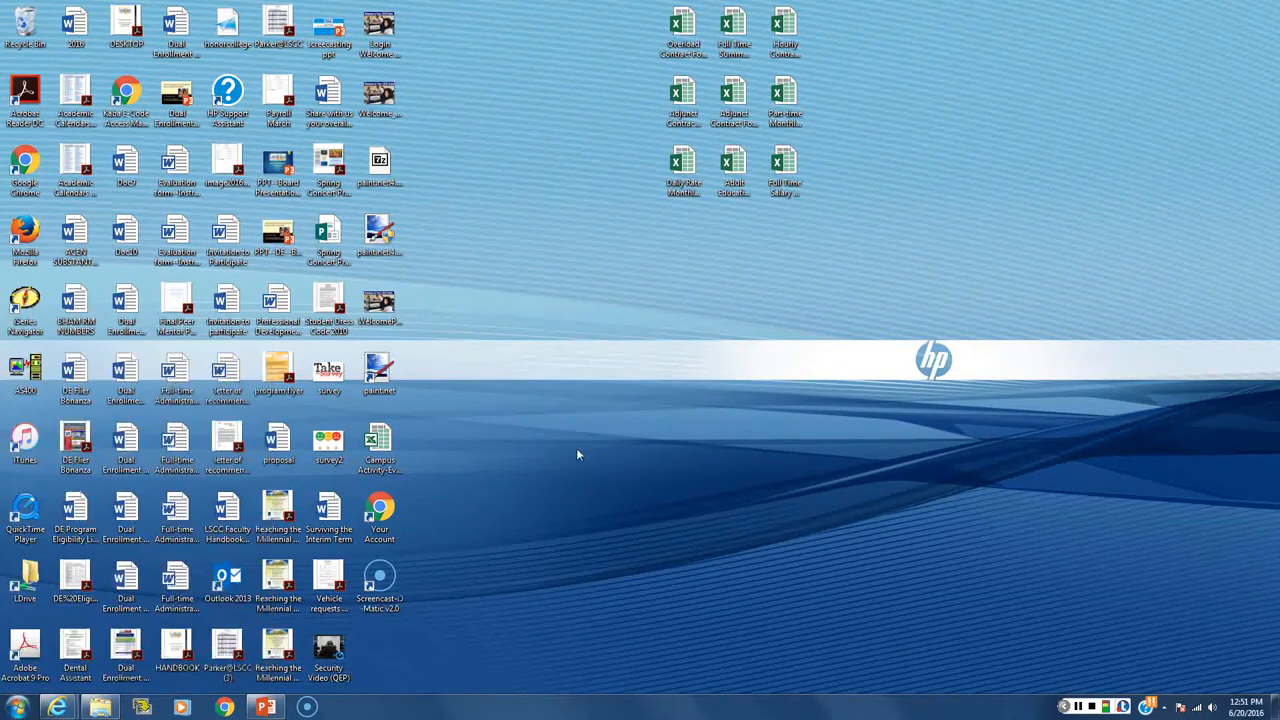
pyautogui.click(17, 710)
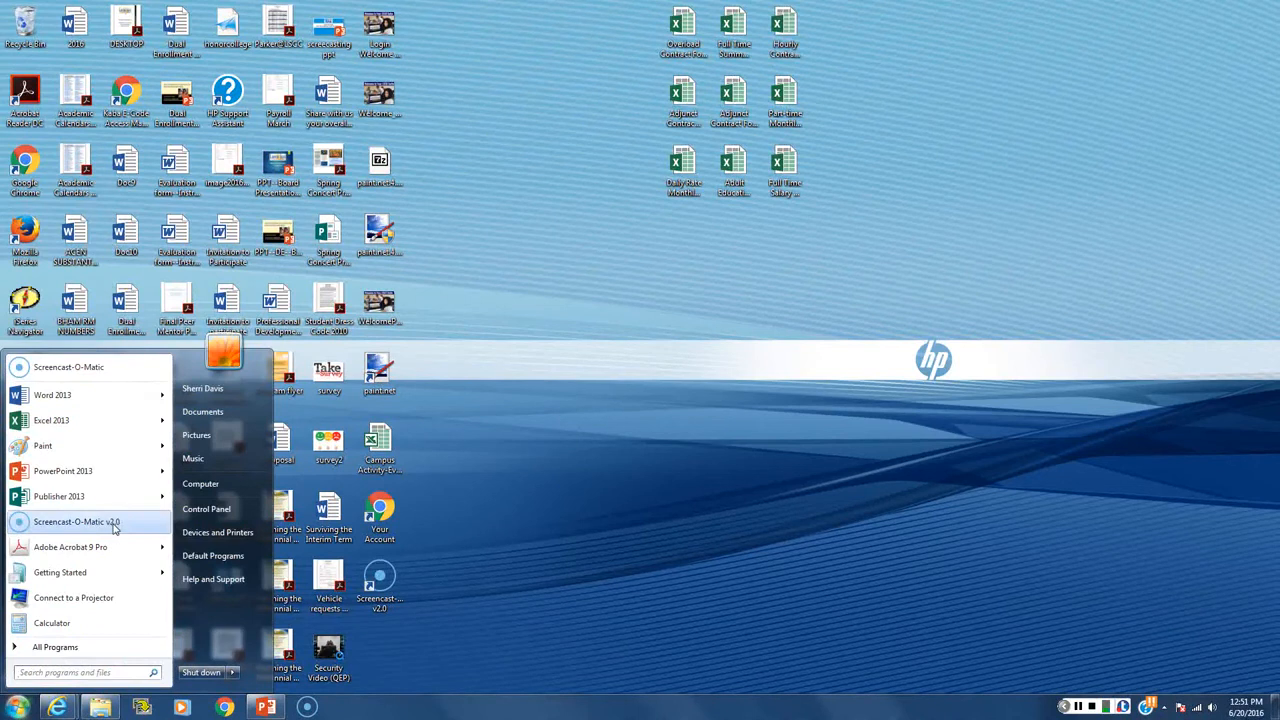
pyautogui.click(558, 522)
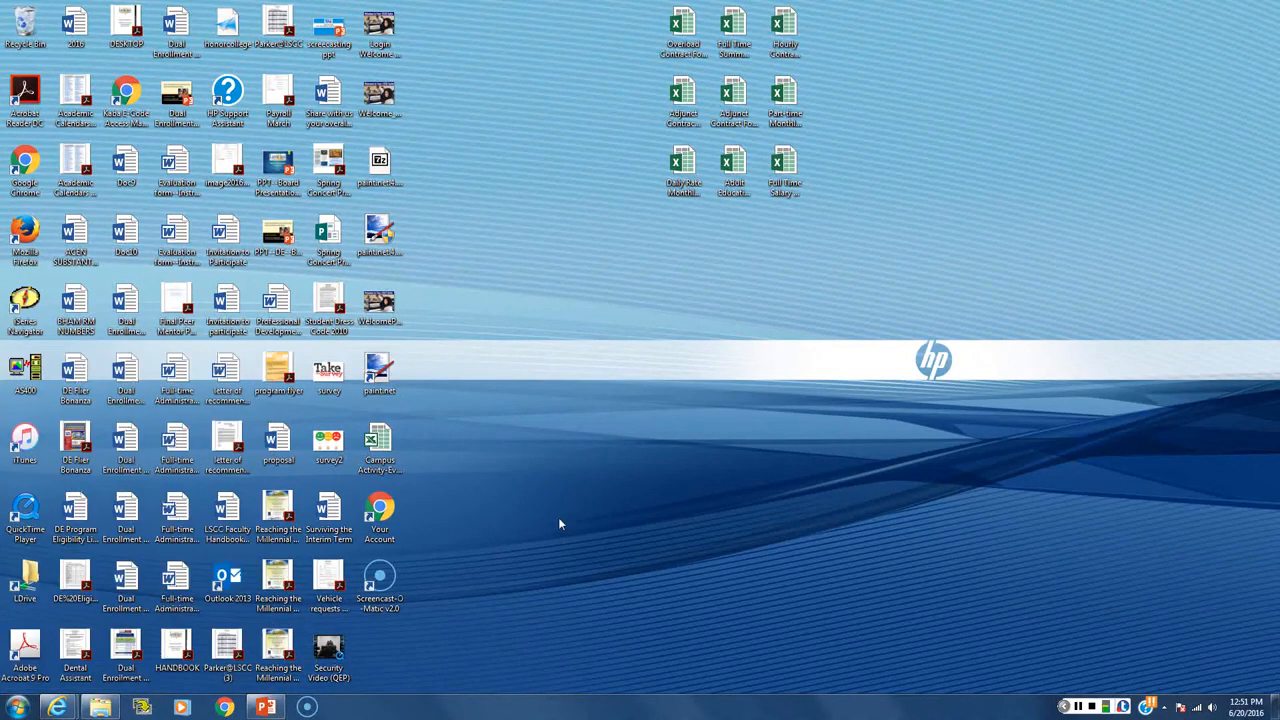